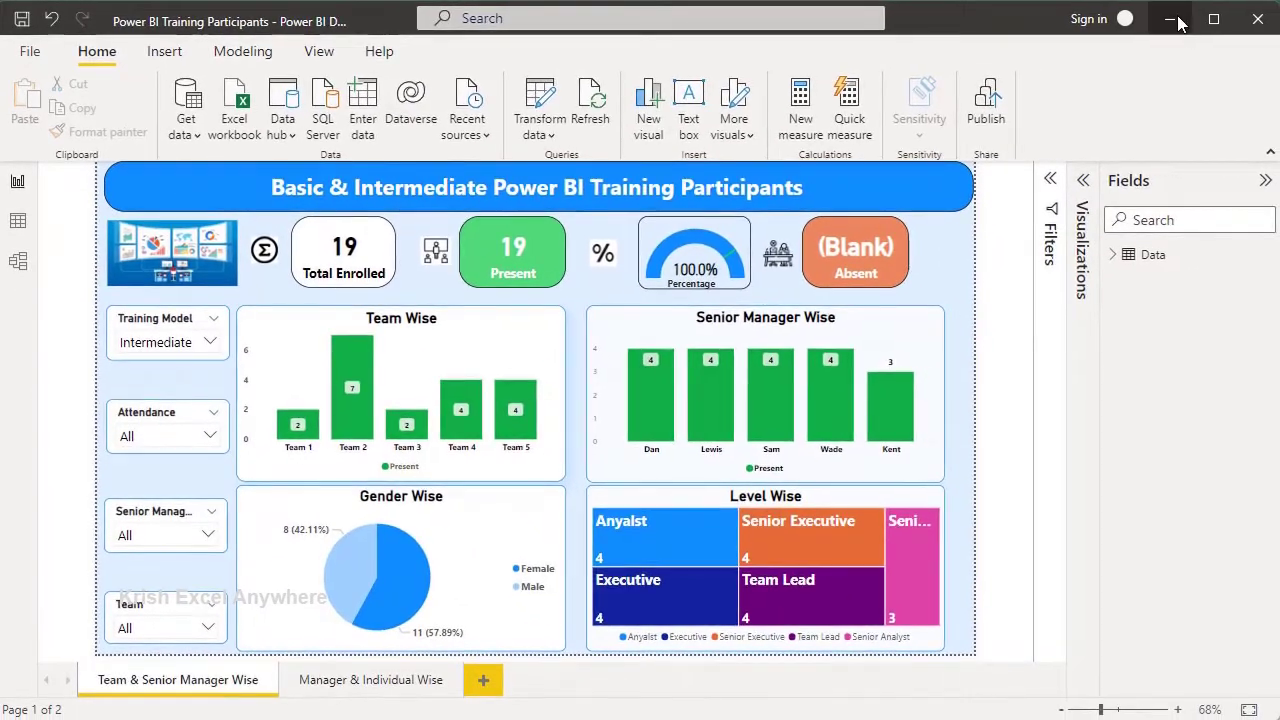
Minimize the finished Power BI Training Participants report to reveal the blank Untitled report.
click(1172, 20)
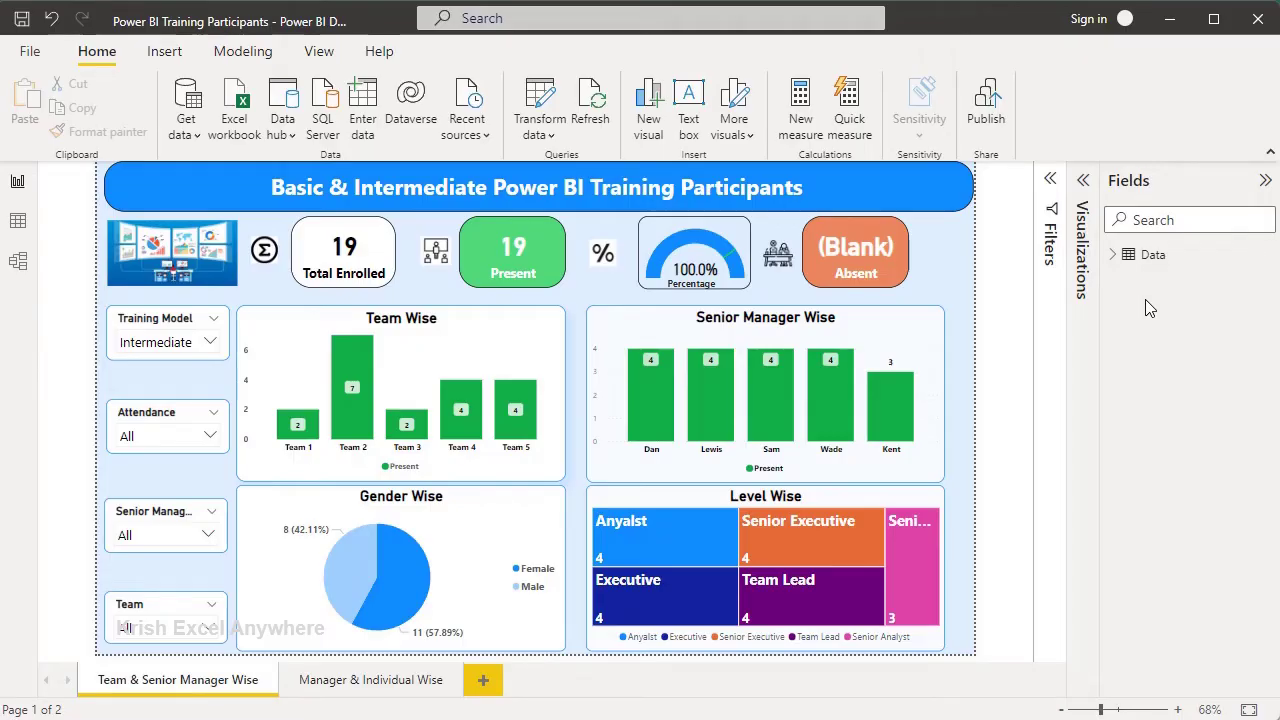
click(1168, 25)
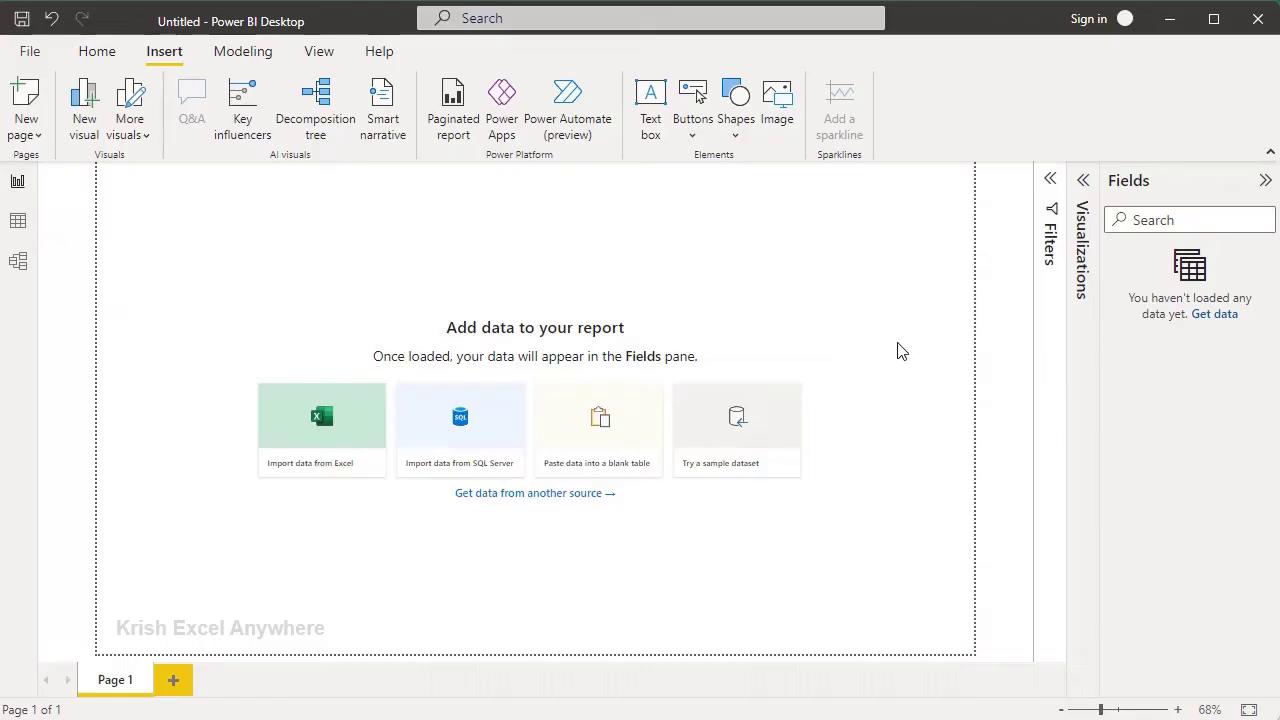
Show the Home tab's Get data list of common data sources.
click(95, 60)
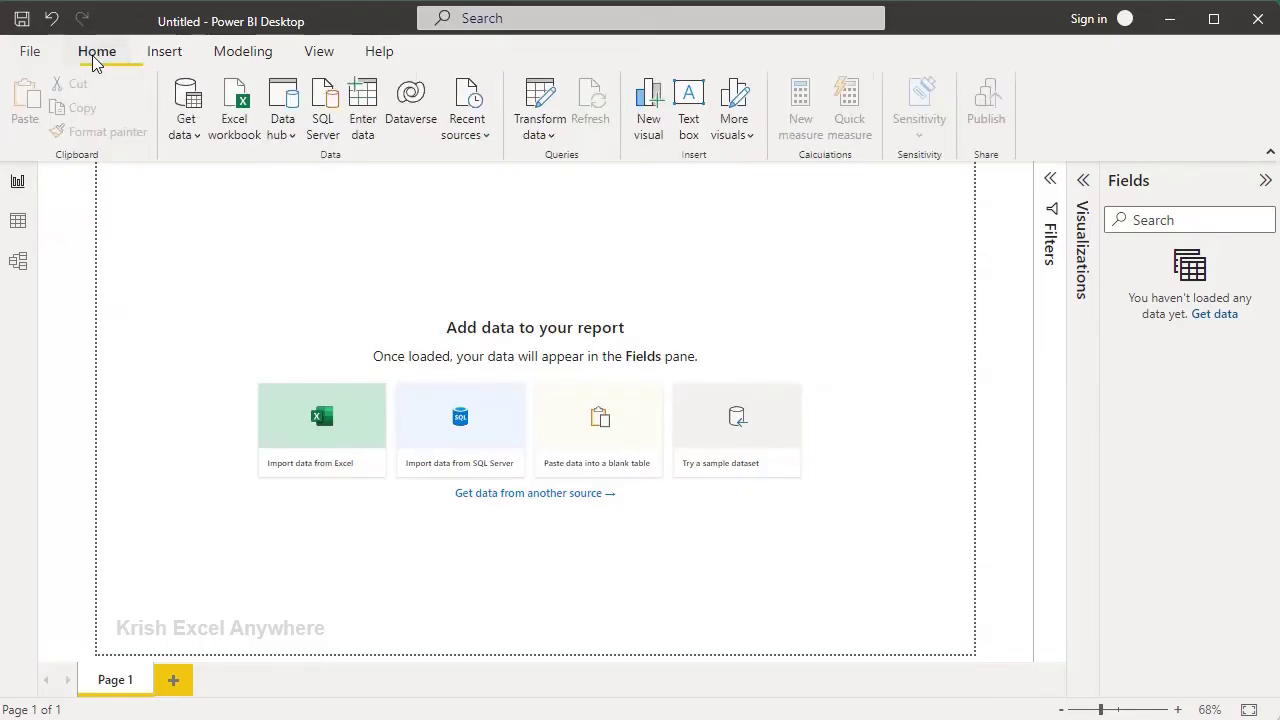
click(190, 136)
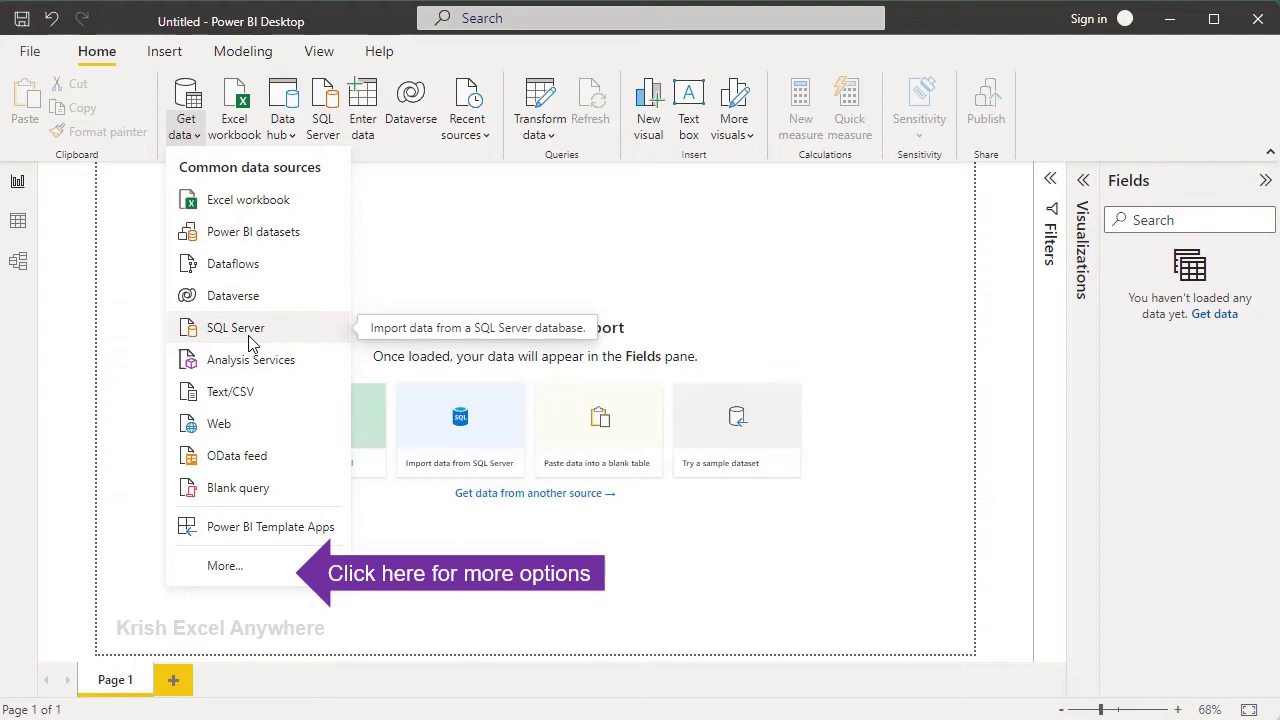
click(400, 248)
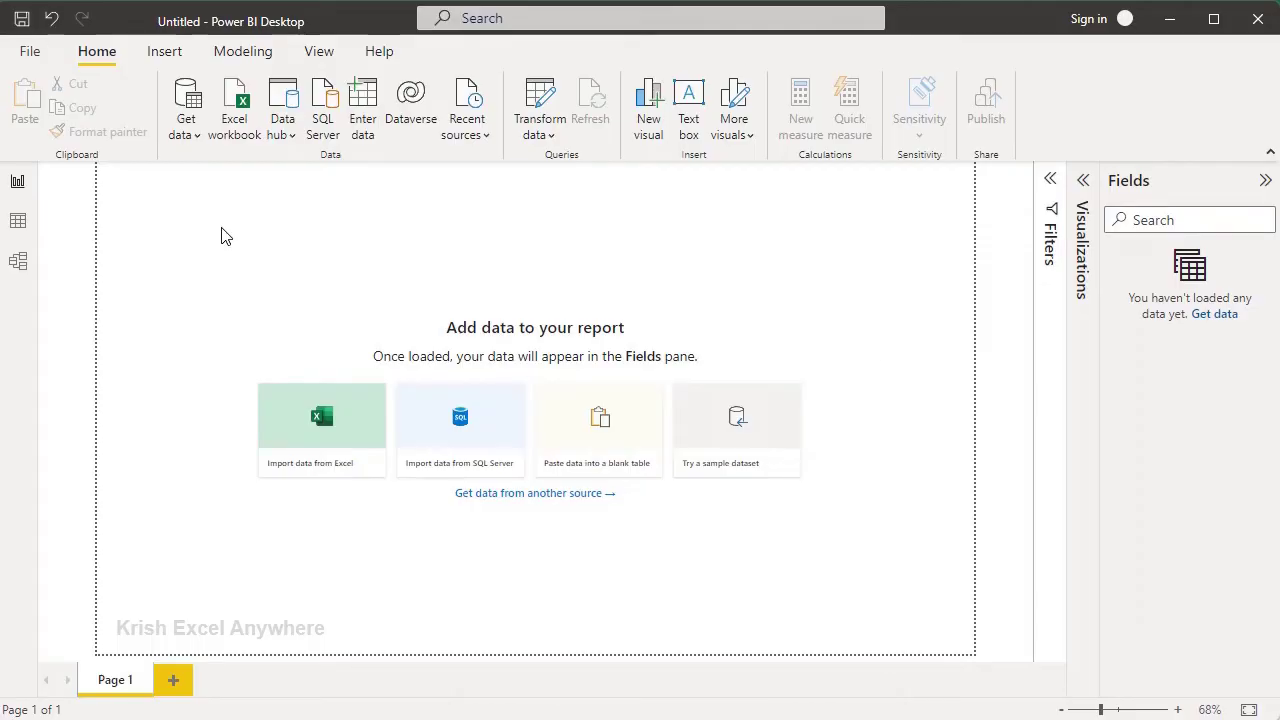
click(195, 138)
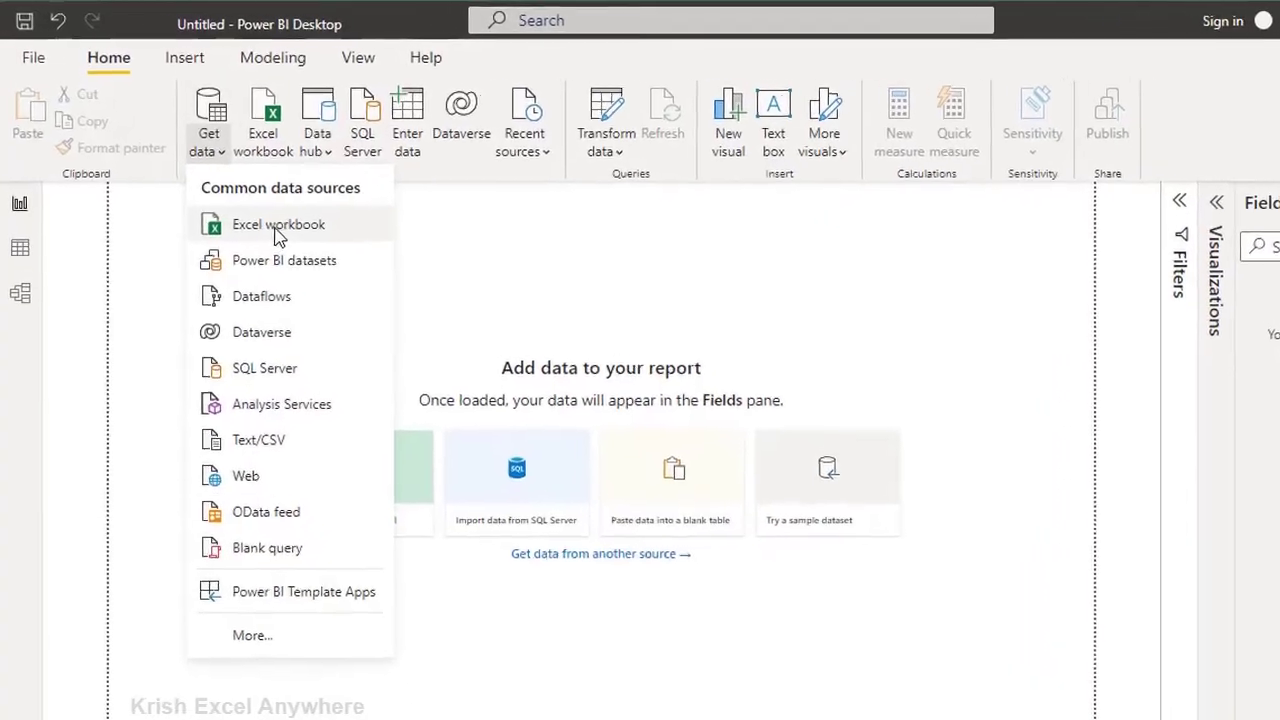
Import from Excel the workbook Desktop > Power BI Training > Power BI Training Participants.xlsx.
click(451, 330)
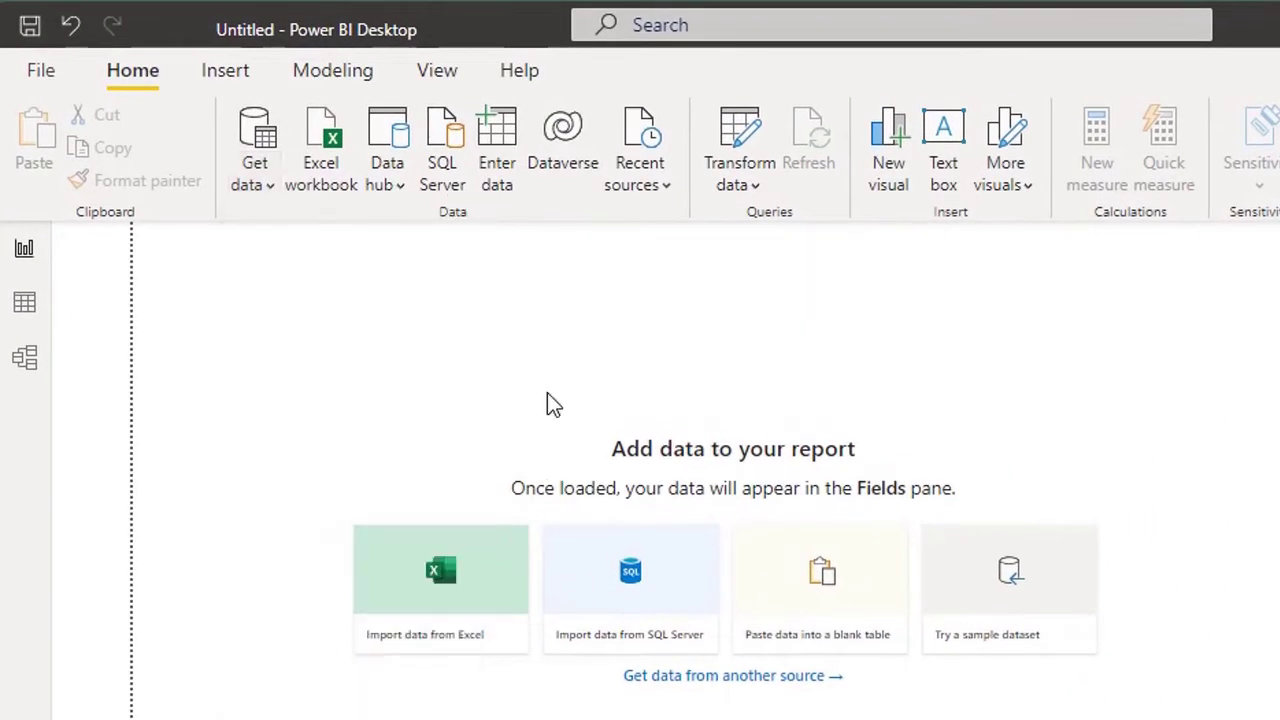
click(437, 568)
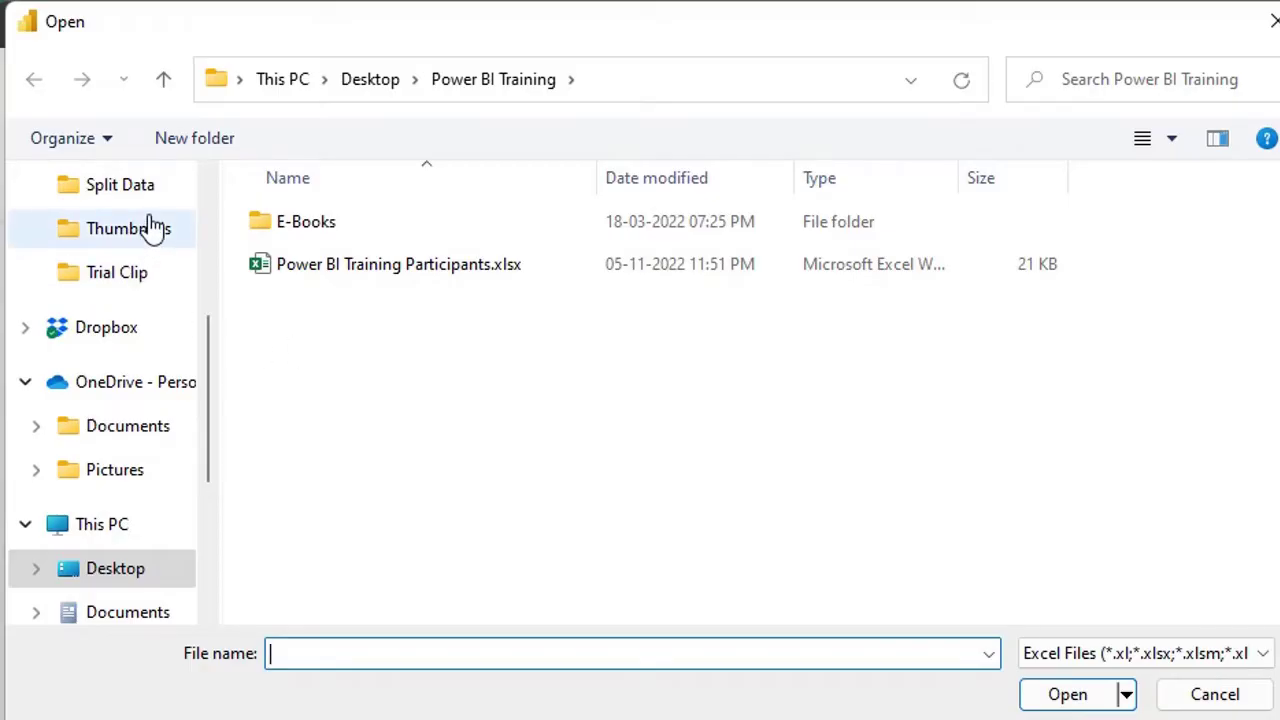
scroll(149, 229, up, 4)
scroll(151, 229, up, 1)
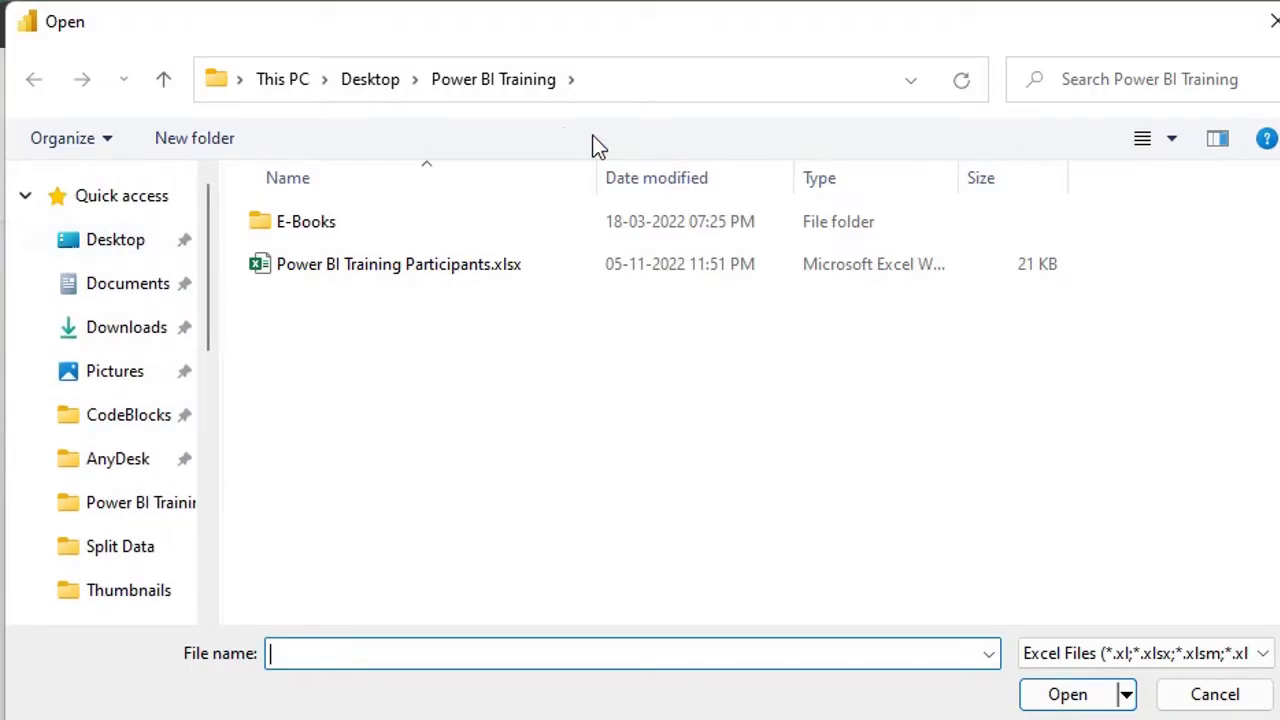
click(371, 80)
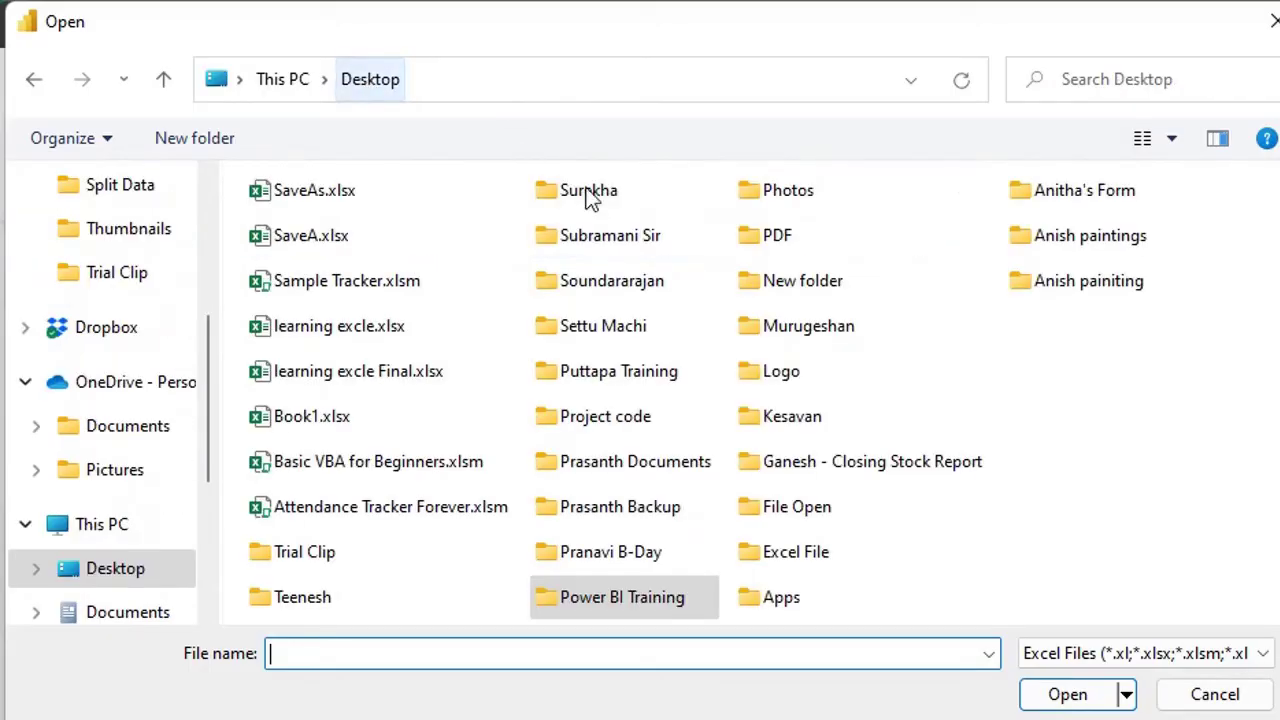
double_click(635, 614)
click(347, 268)
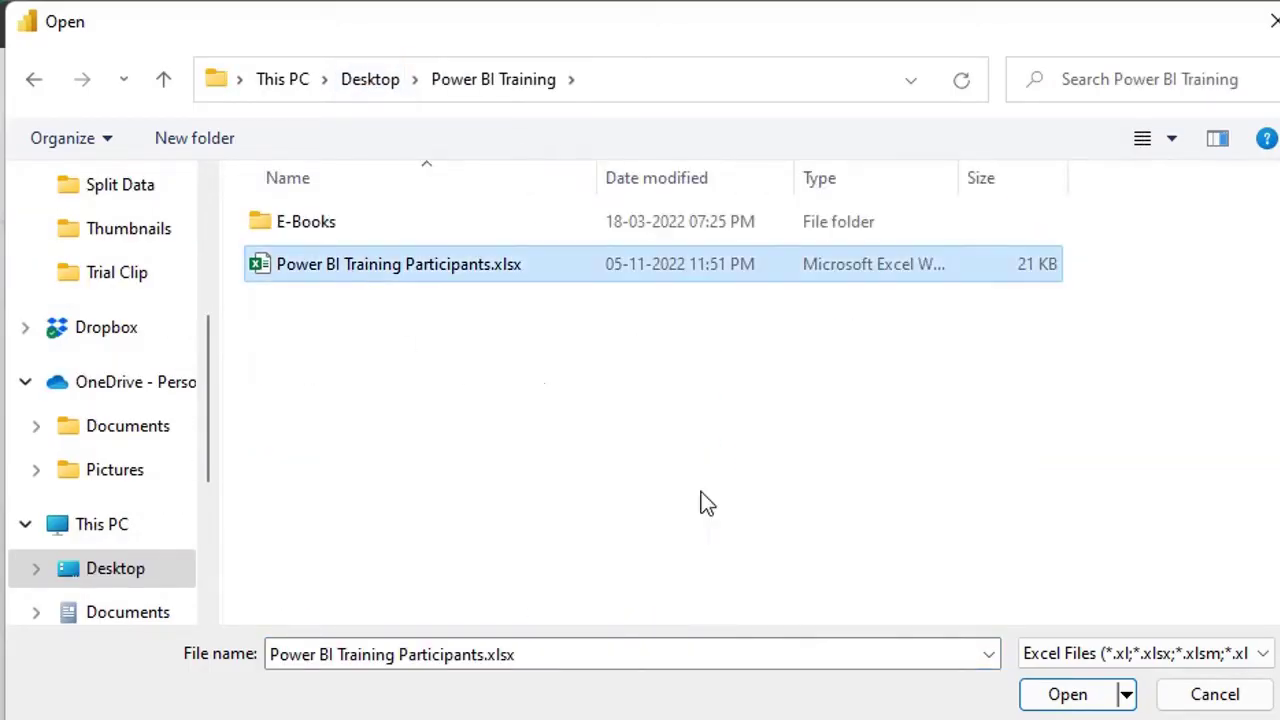
click(1057, 703)
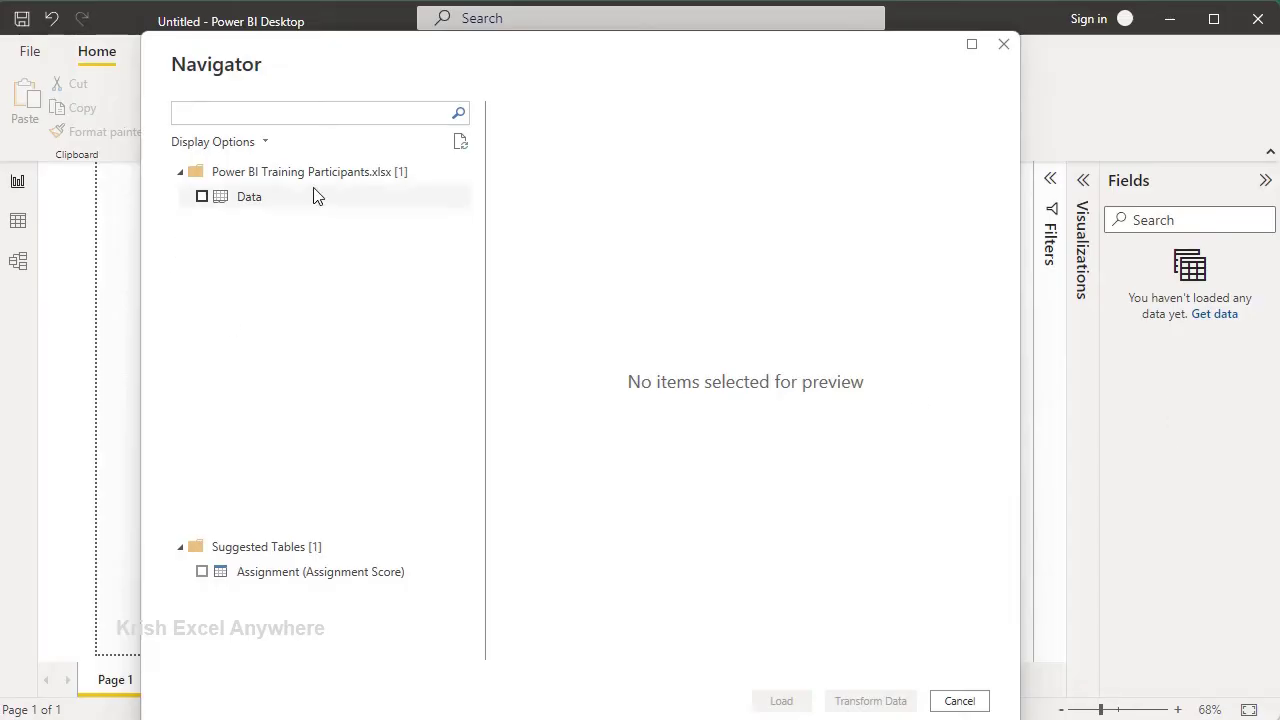
Tick the Data table in Navigator to preview its rows, then switch to the Power BI Training folder.
click(202, 197)
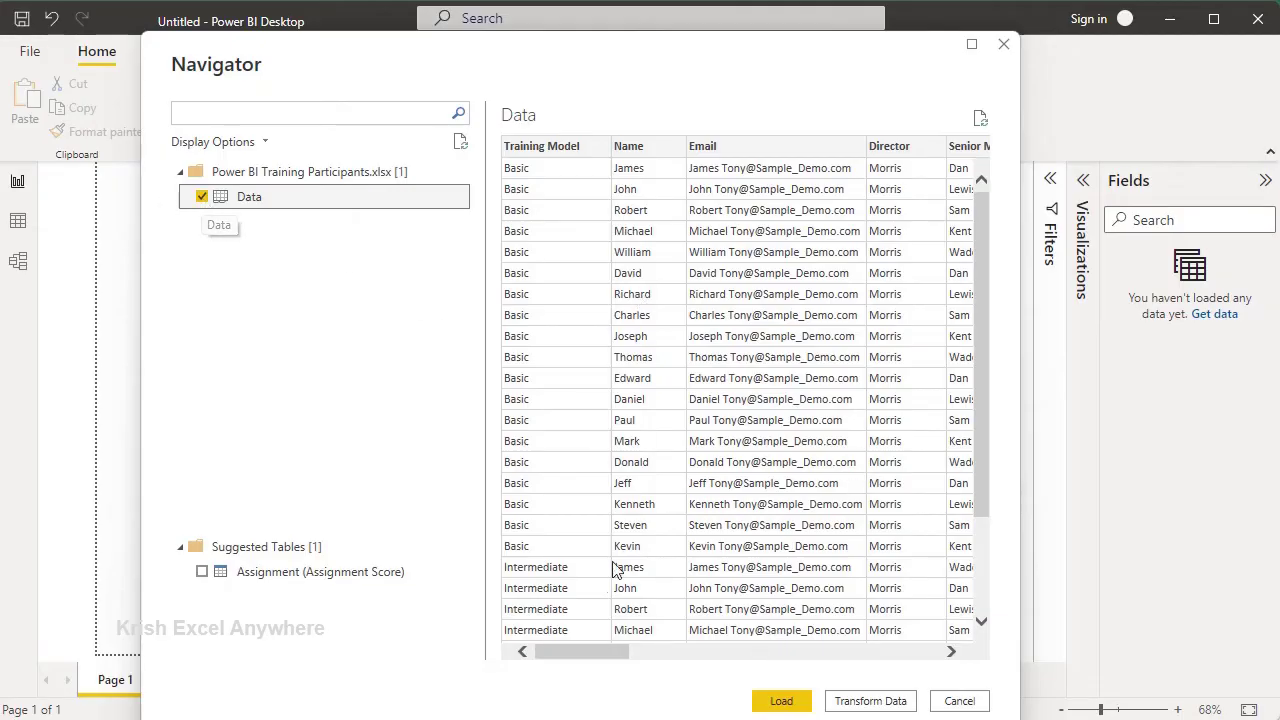
drag(578, 663, 578, 663)
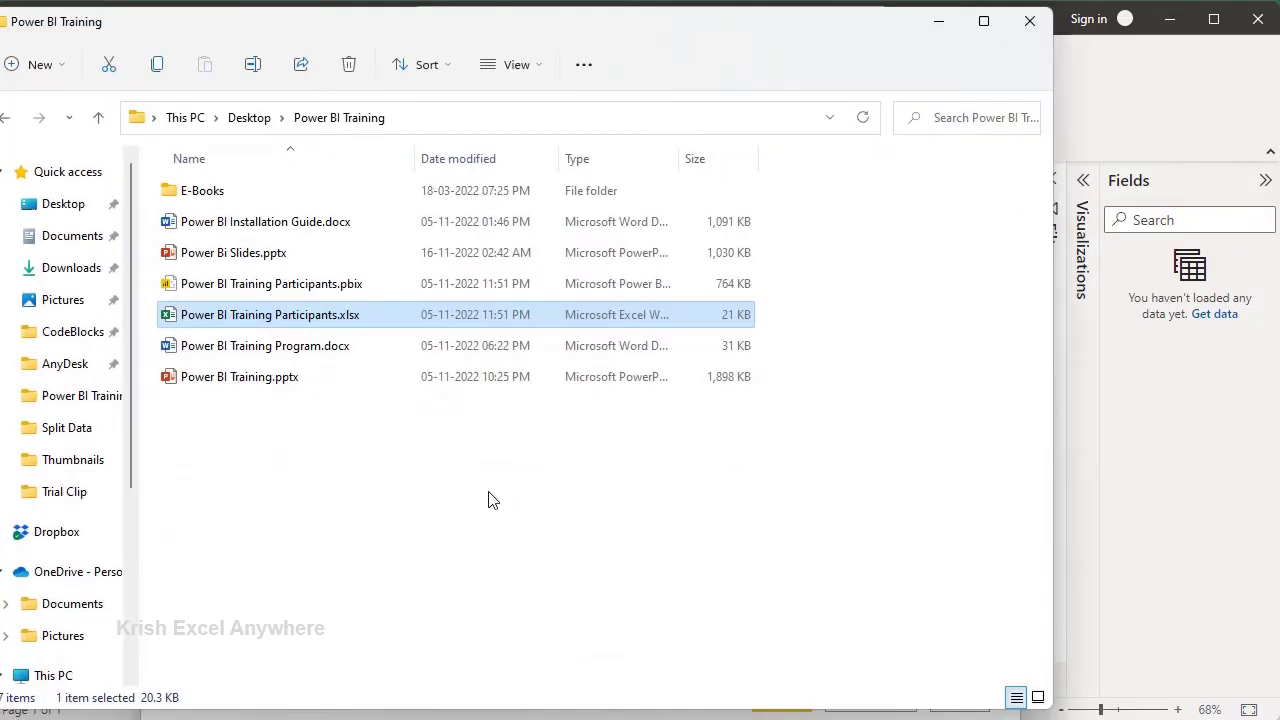
Open Power BI Training Participants.xlsx in Excel and step across its row 1 headers from Training Model.
double_click(219, 316)
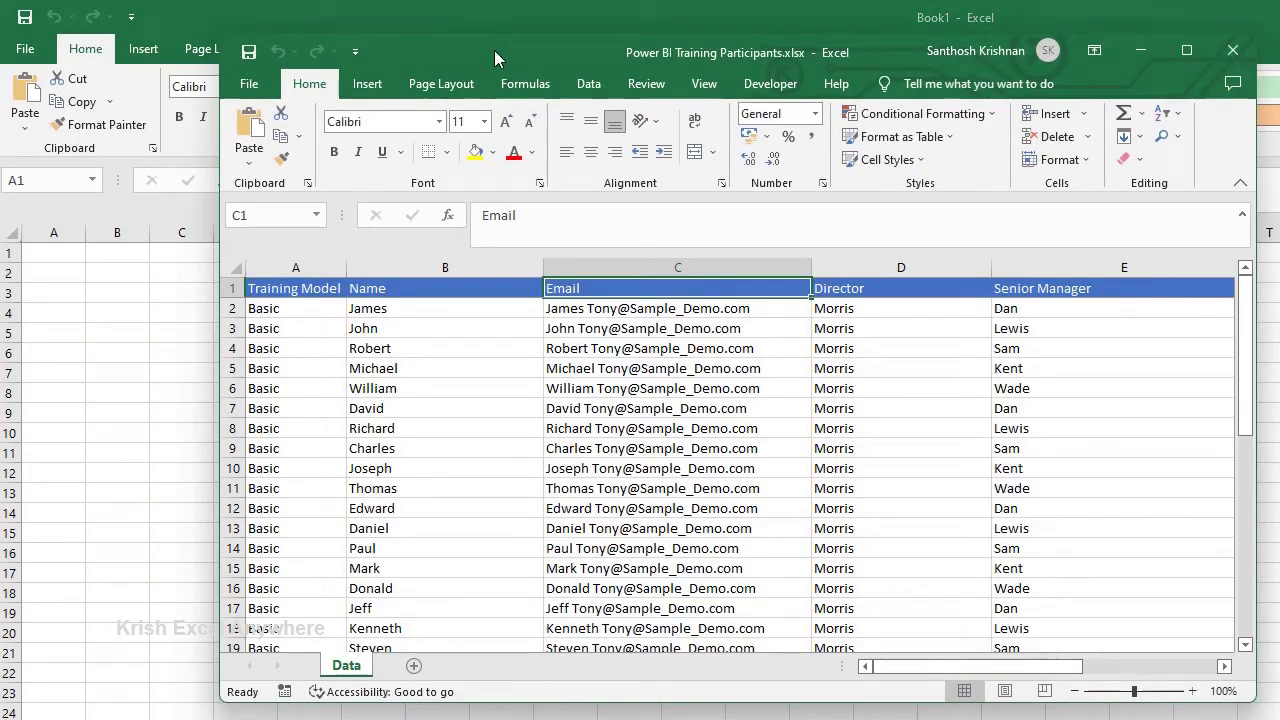
drag(494, 50, 394, 16)
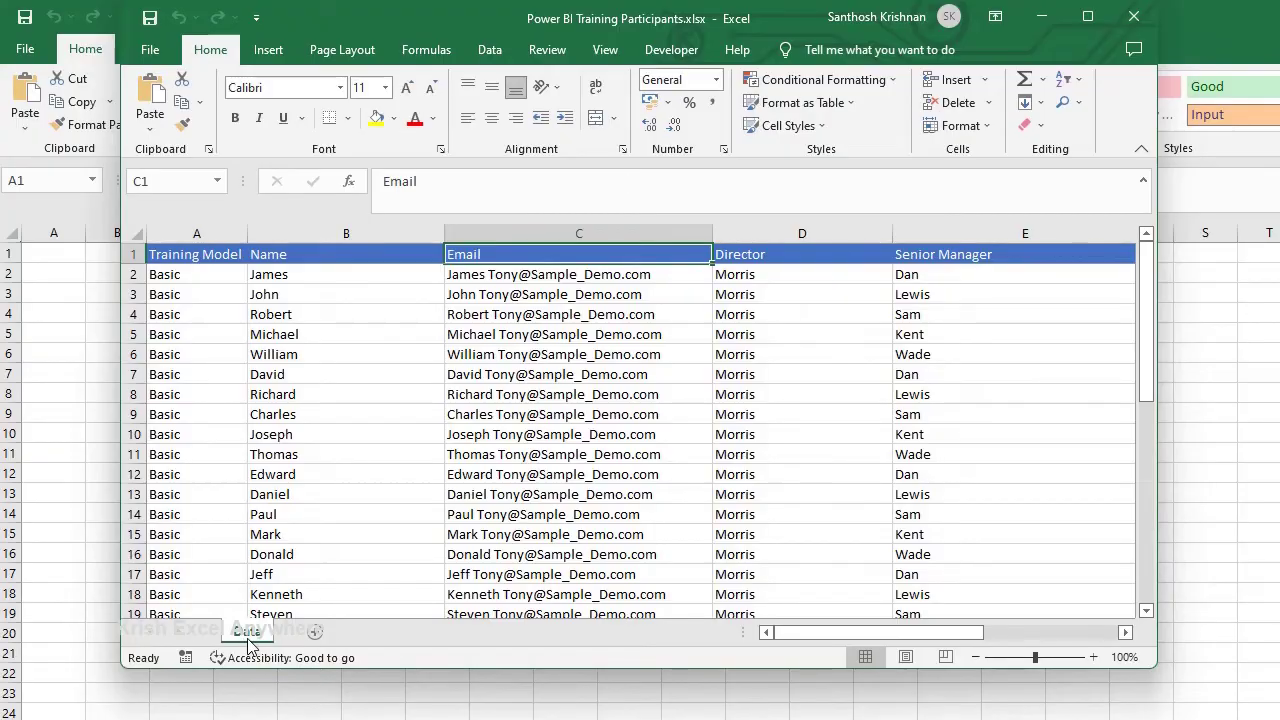
click(199, 254)
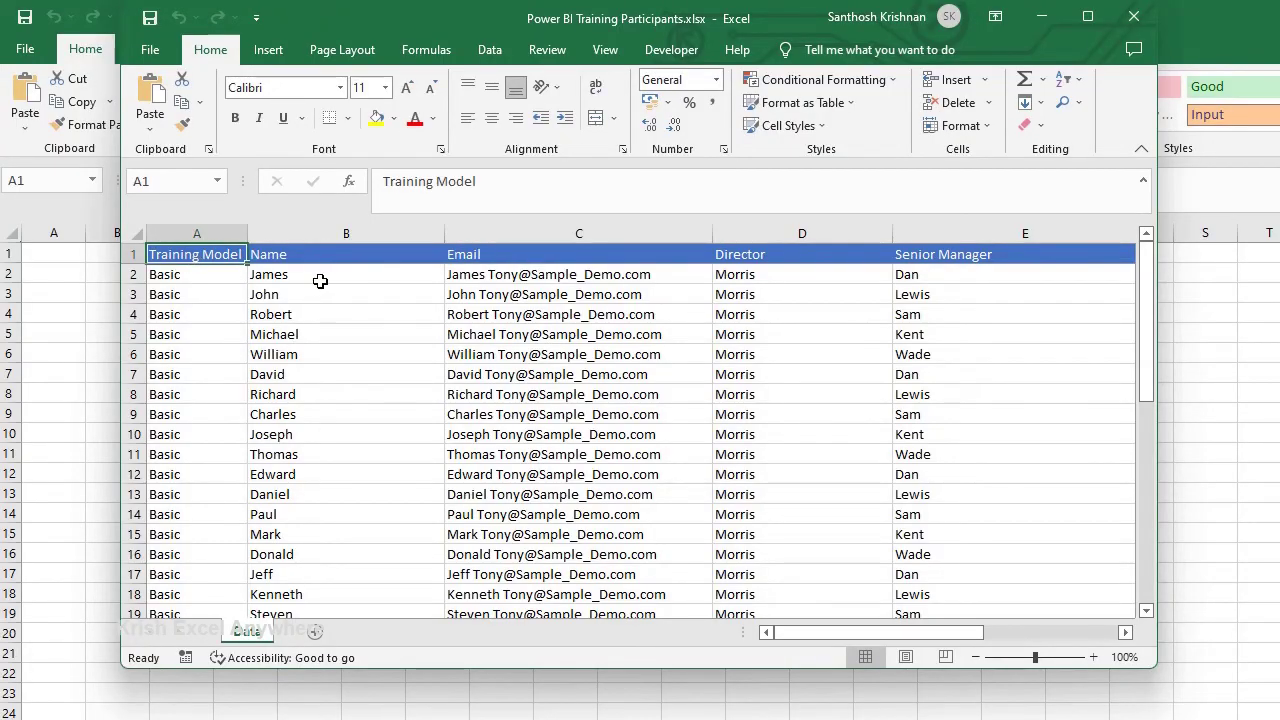
key(Right)
key(Right)
key(Right)
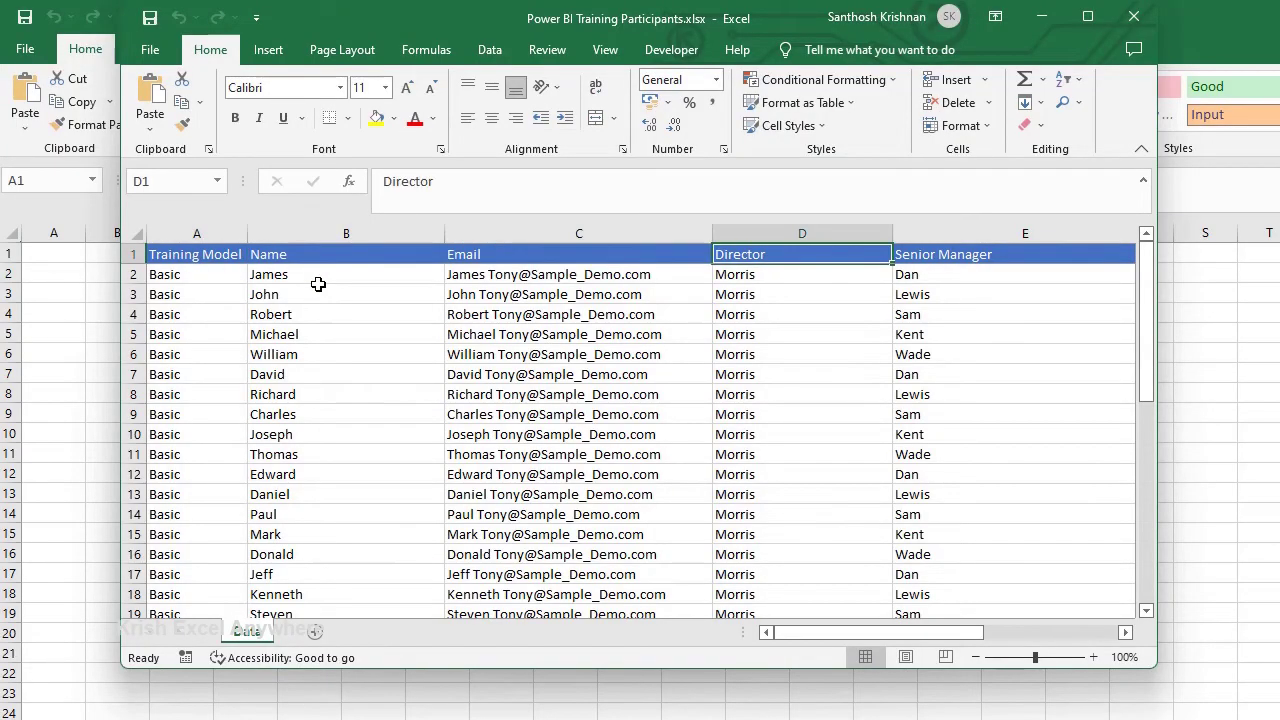
key(Right)
key(Right)
Close the workbook and return to Power BI Desktop's Navigator preview via Task View.
click(1136, 18)
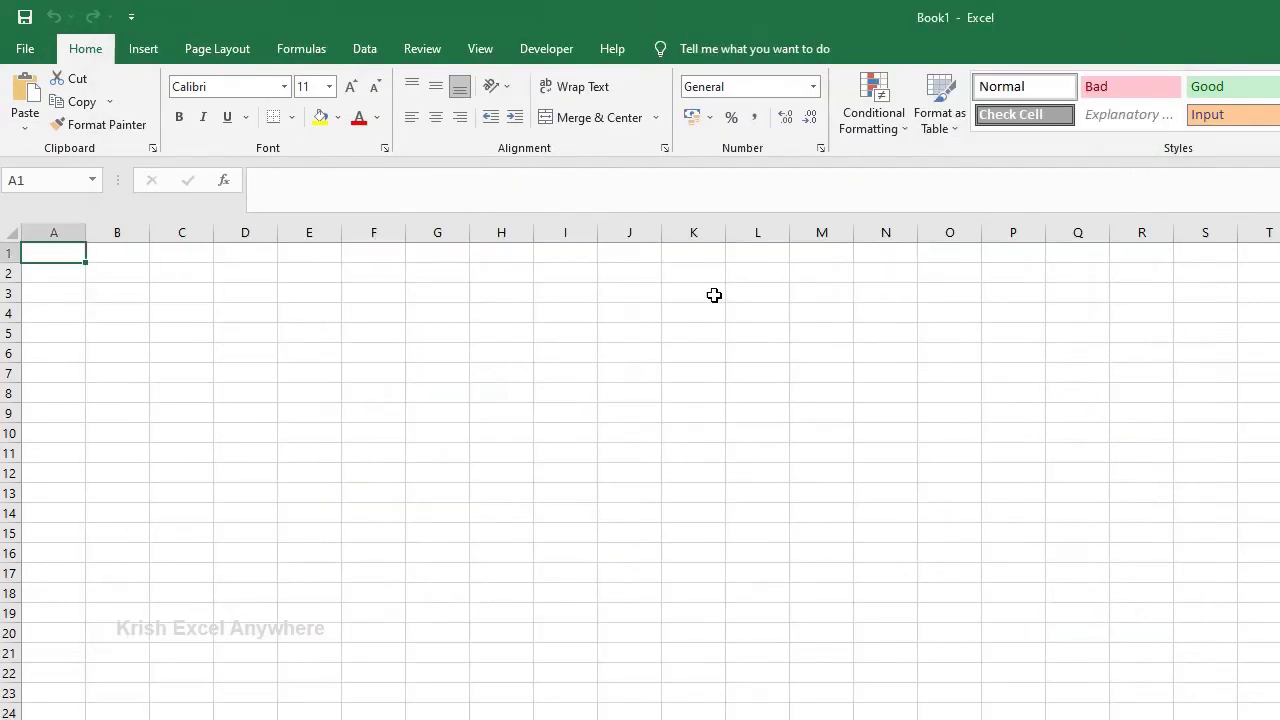
key(super+Tab)
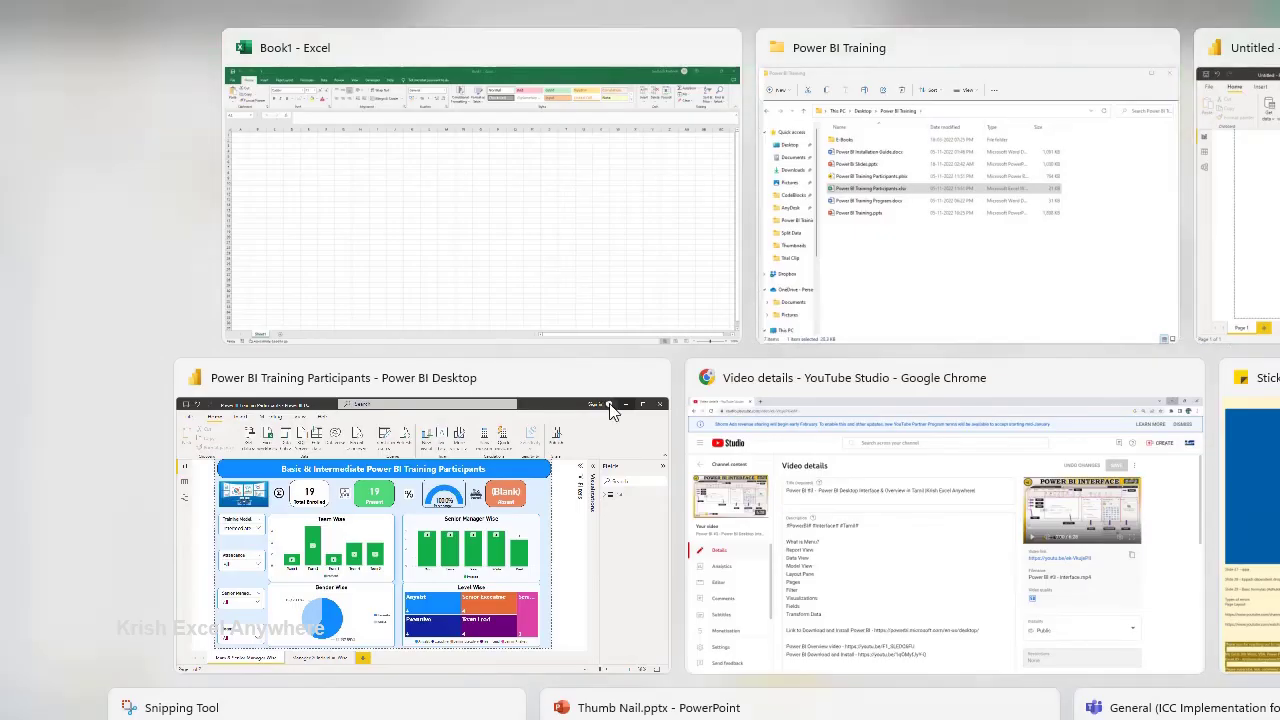
click(608, 403)
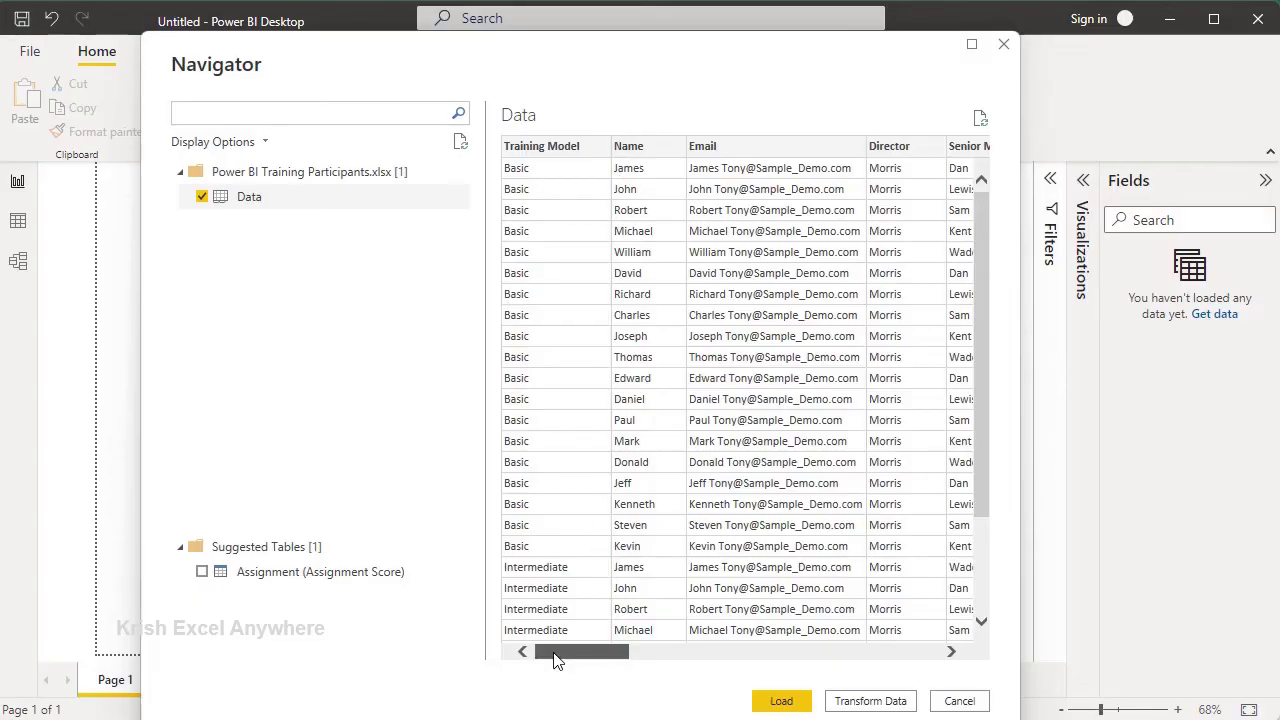
Load the ticked Data table from the Navigator into the report.
mouse_move(557, 660)
mouse_down()
mouse_move(724, 655)
mouse_move(587, 660)
mouse_up()
drag(623, 78, 614, 69)
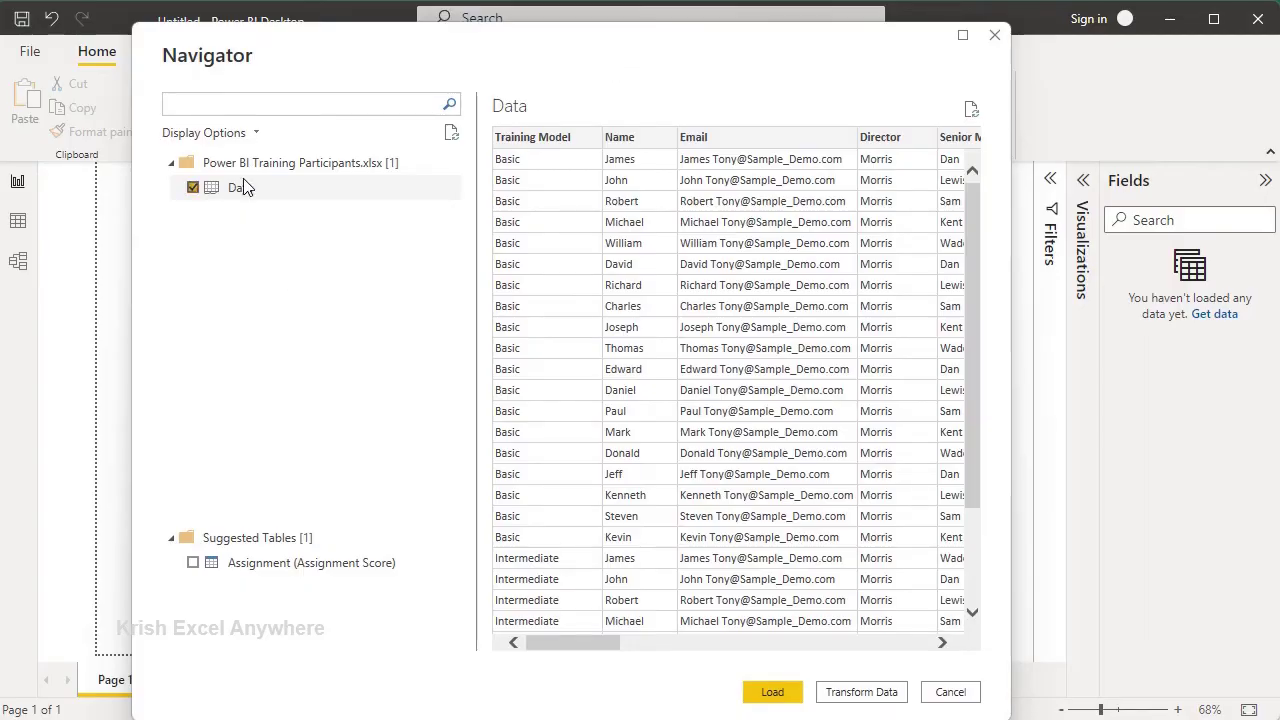
click(772, 692)
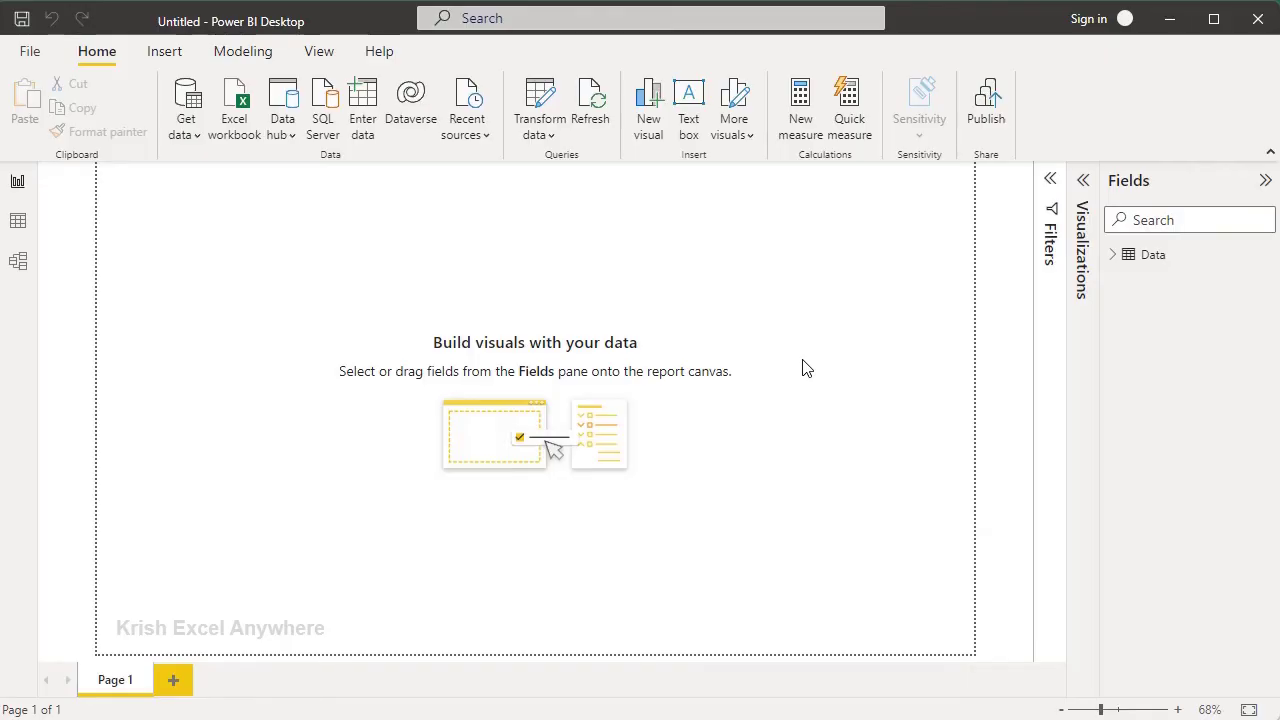
Expand the Data table's fields, briefly showing Date's Year, Quarter, Month and Day hierarchy.
click(1110, 258)
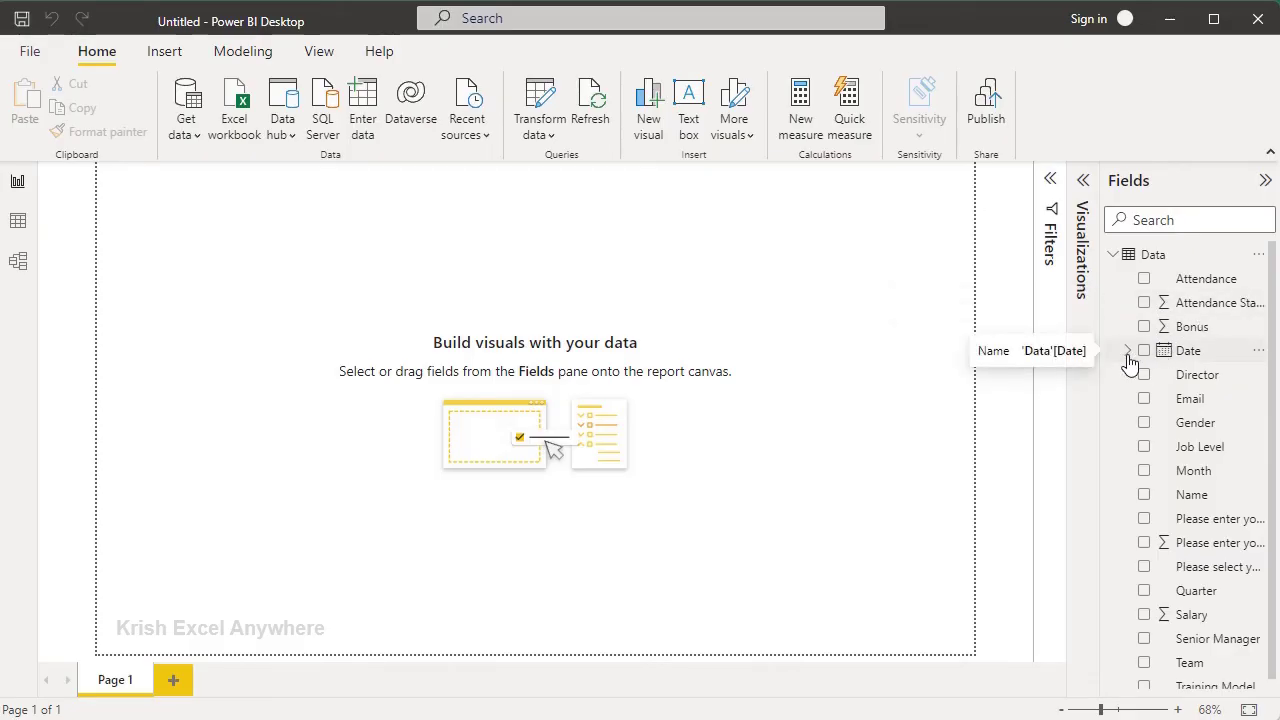
click(1127, 351)
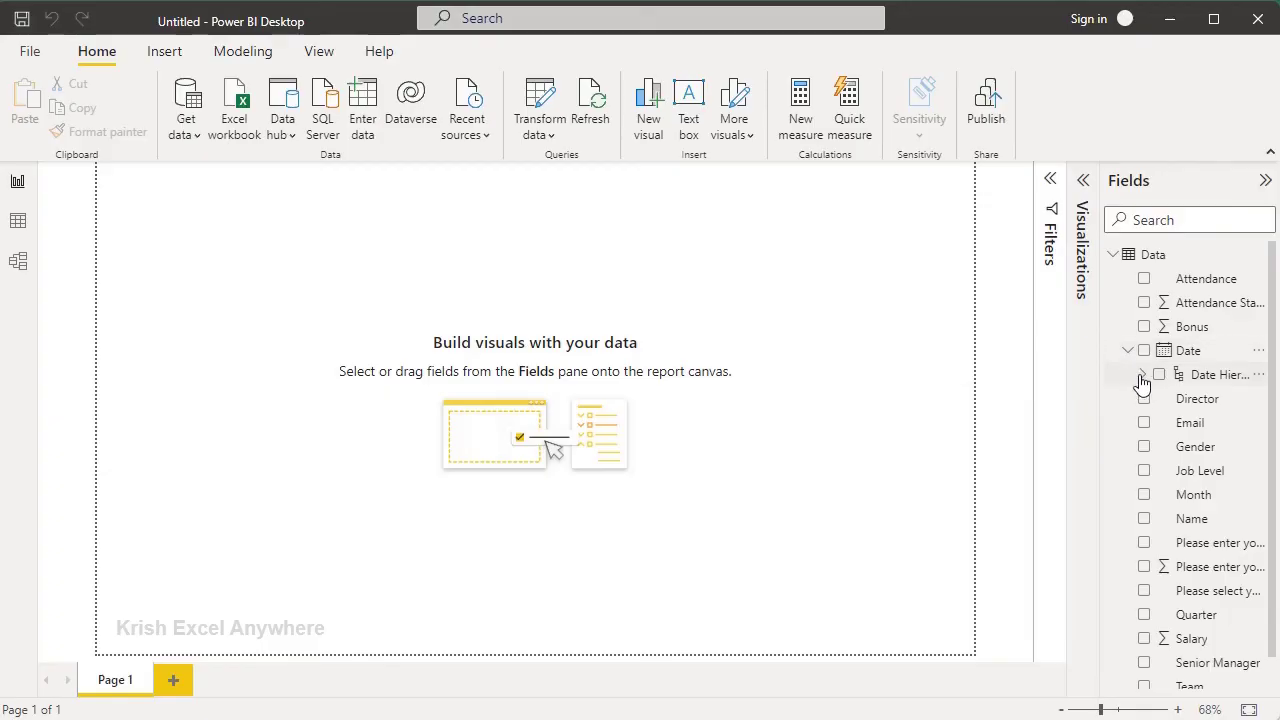
click(1141, 380)
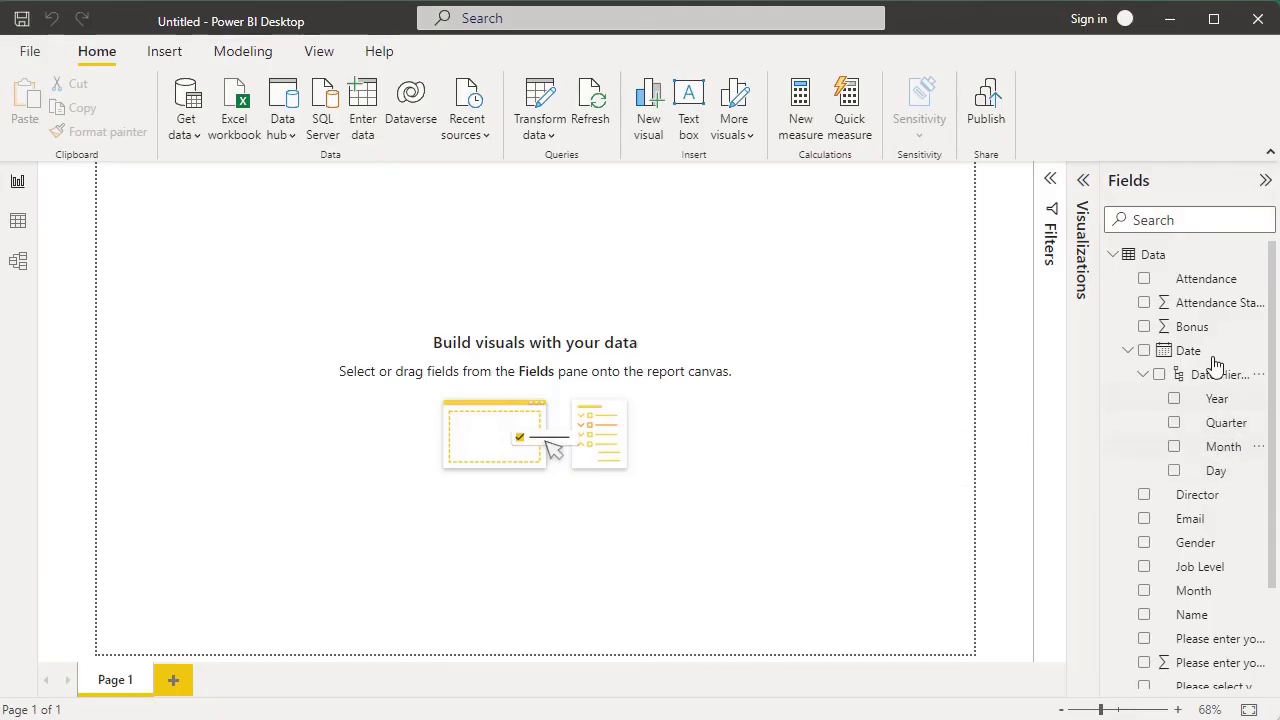
click(1127, 351)
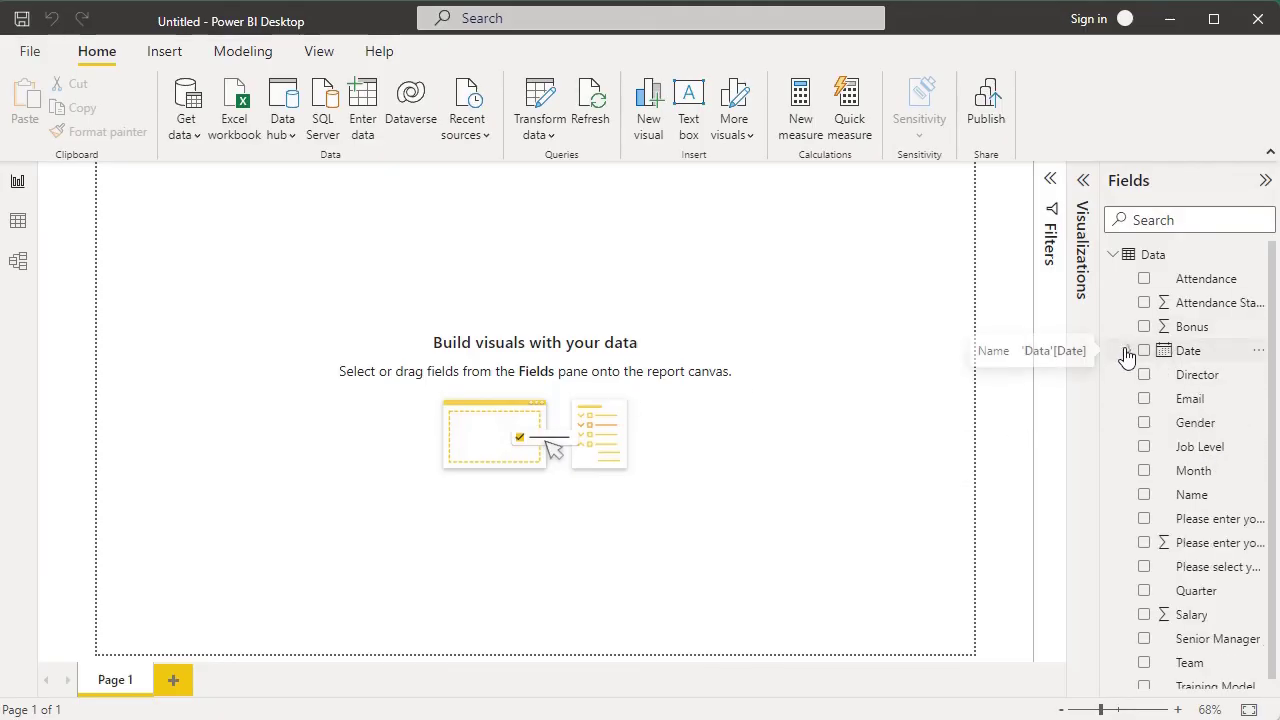